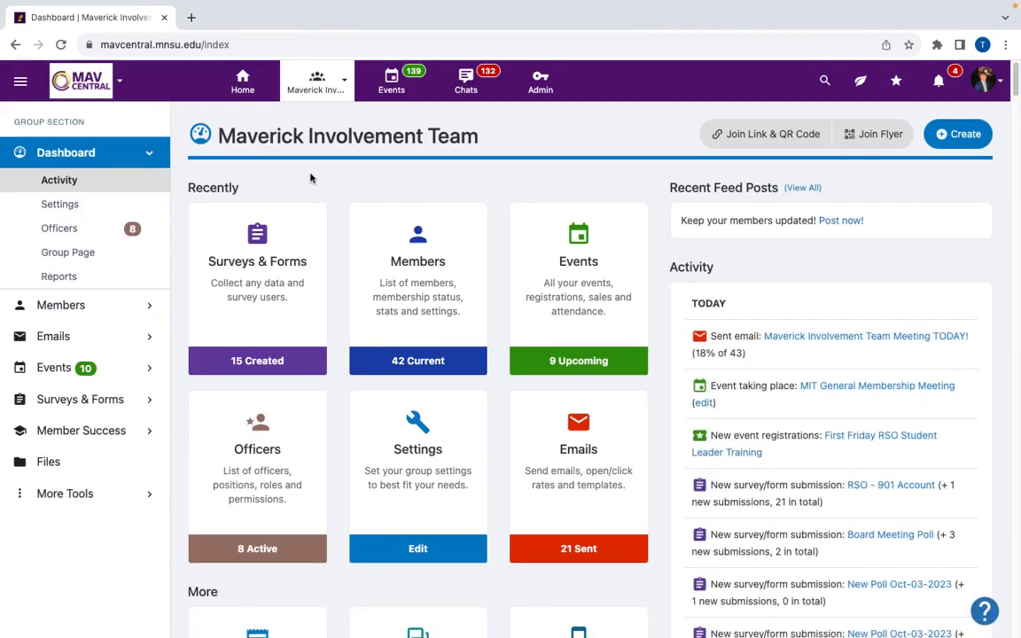
# - Create a new poll in the group's Surveys & Forms section
pyautogui.click(287, 251)
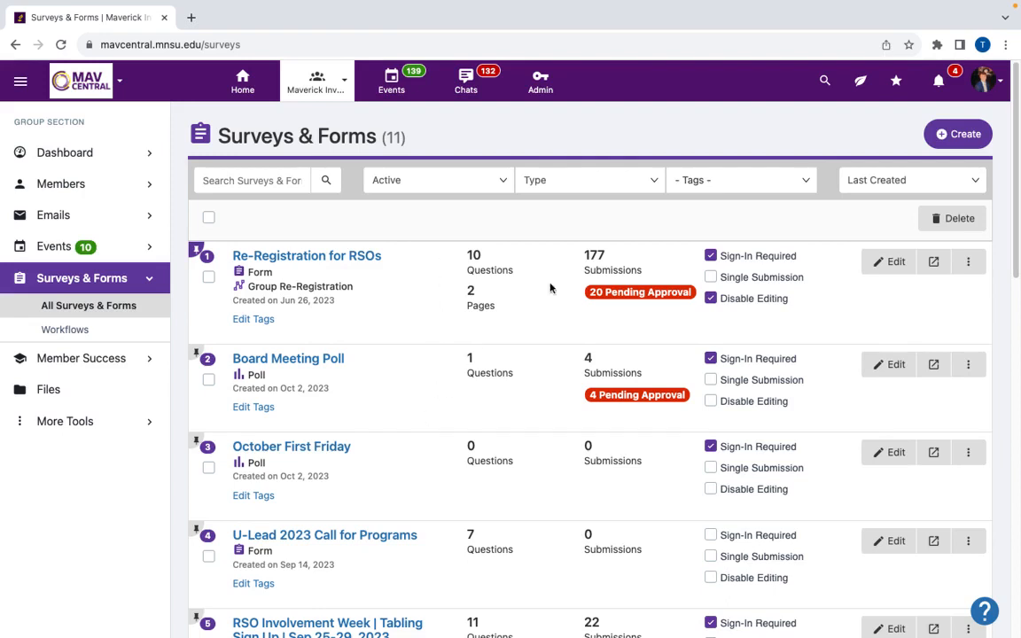
pyautogui.click(958, 136)
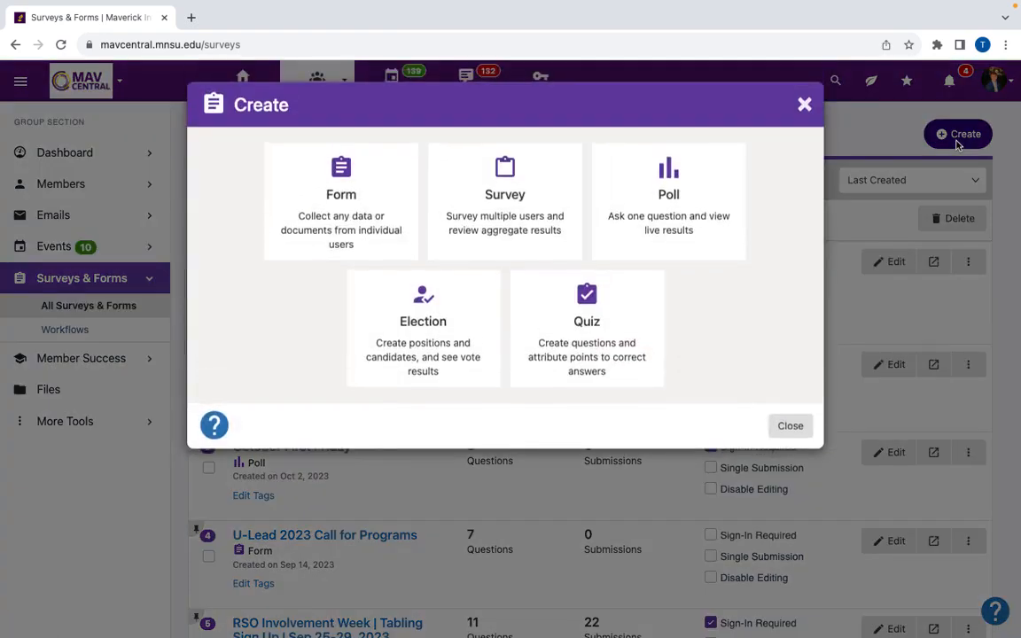
pyautogui.click(710, 224)
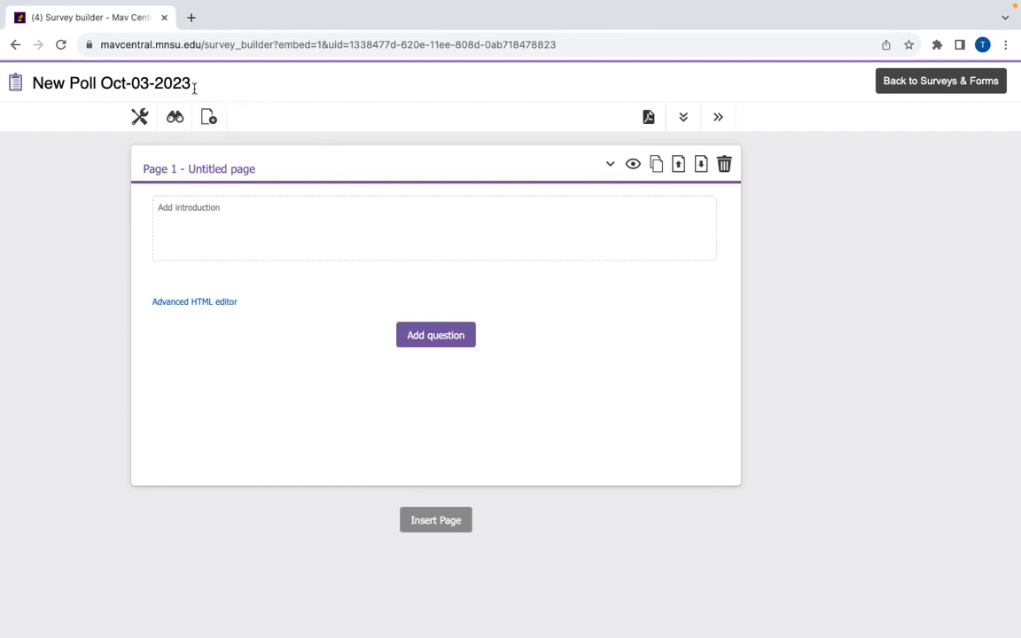
# - Rename the new poll as "Ice Cream Poll"
pyautogui.moveTo(193, 86); pyautogui.dragTo(32, 85)
pyautogui.press('BackSpace')
pyautogui.write('Ice Cre')
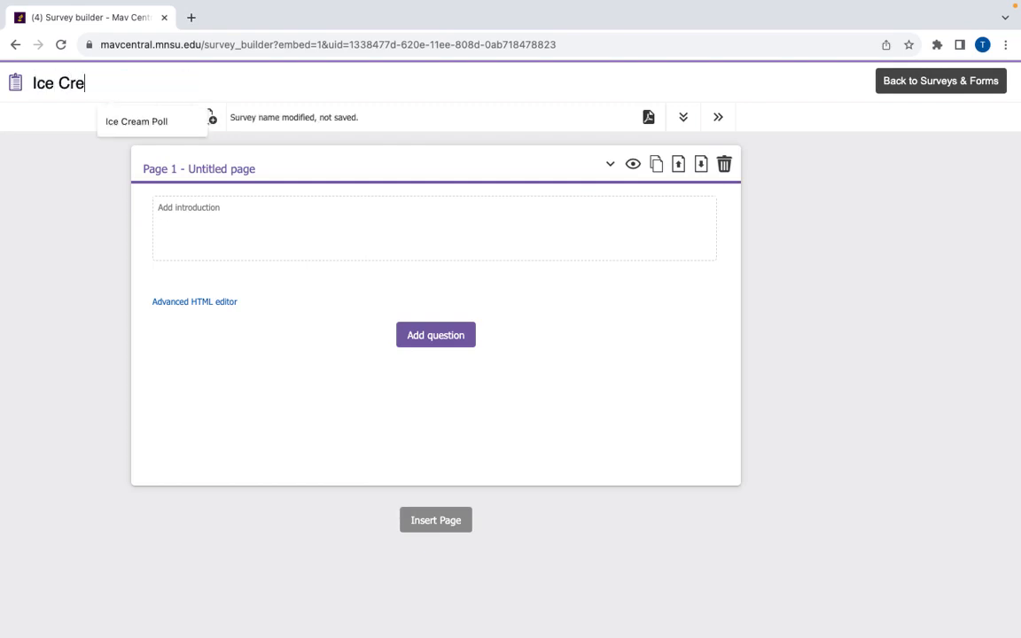
pyautogui.write('am Poll')
# - Write the Page 1 introduction as "Select the ice cream flavor that you think is best!"
pyautogui.click(205, 202)
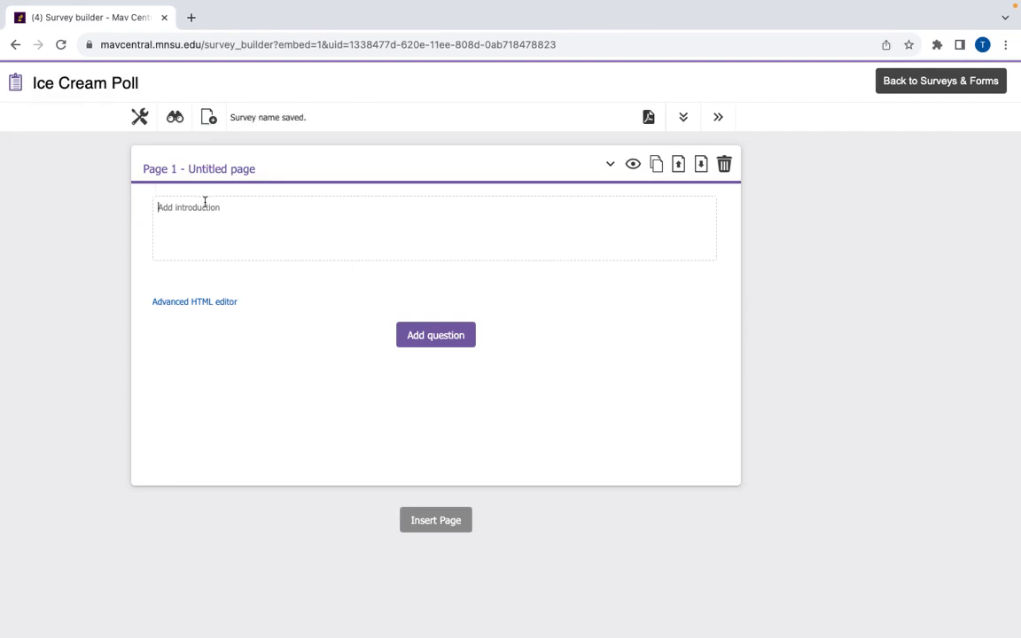
pyautogui.click(257, 171)
pyautogui.click(212, 210)
pyautogui.write('Se')
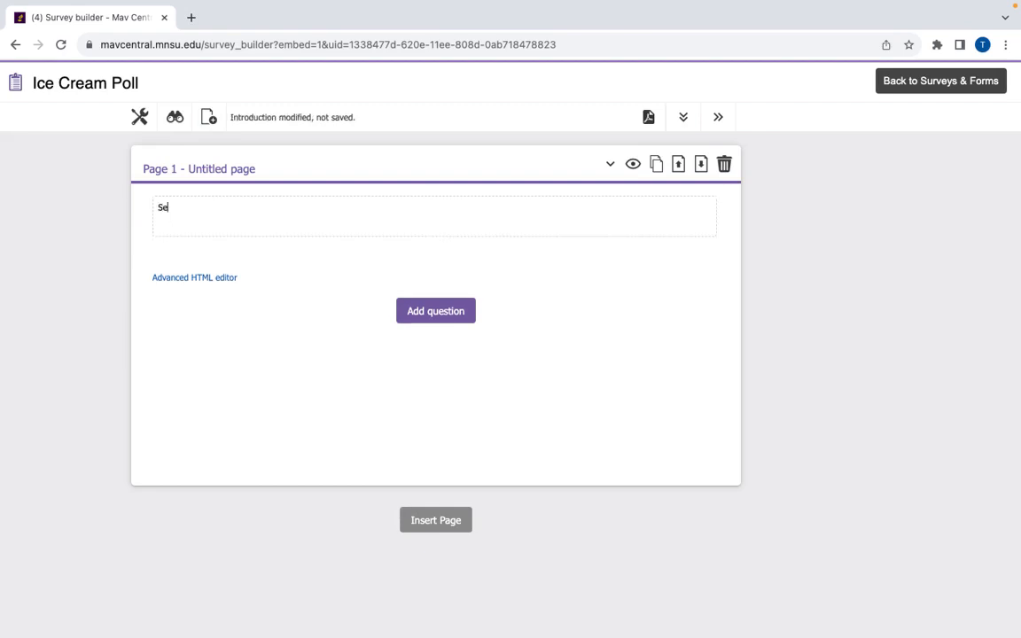
pyautogui.write('lect the ice cream flavor that ')
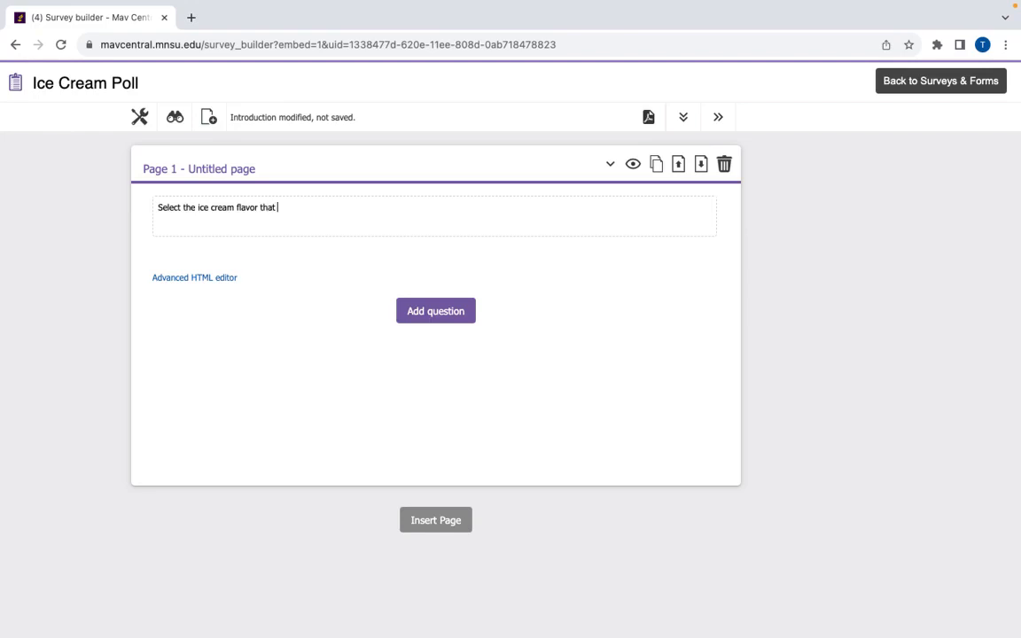
pyautogui.write('you think is best!')
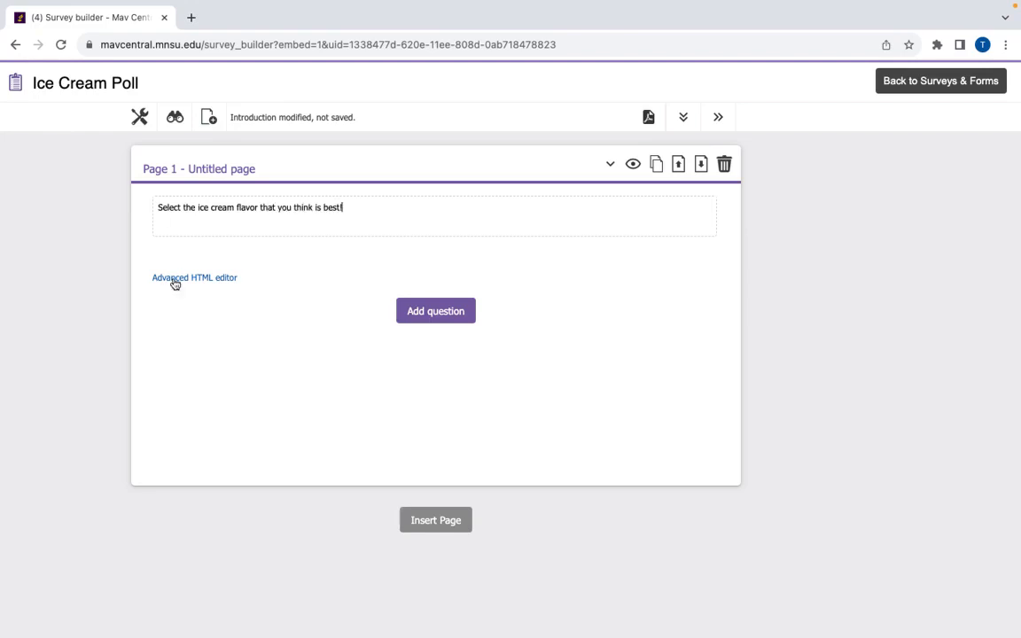
# - Add a checkbox-type question to Page 1 with the text "What is the best ice cream flavor?"
pyautogui.click(429, 313)
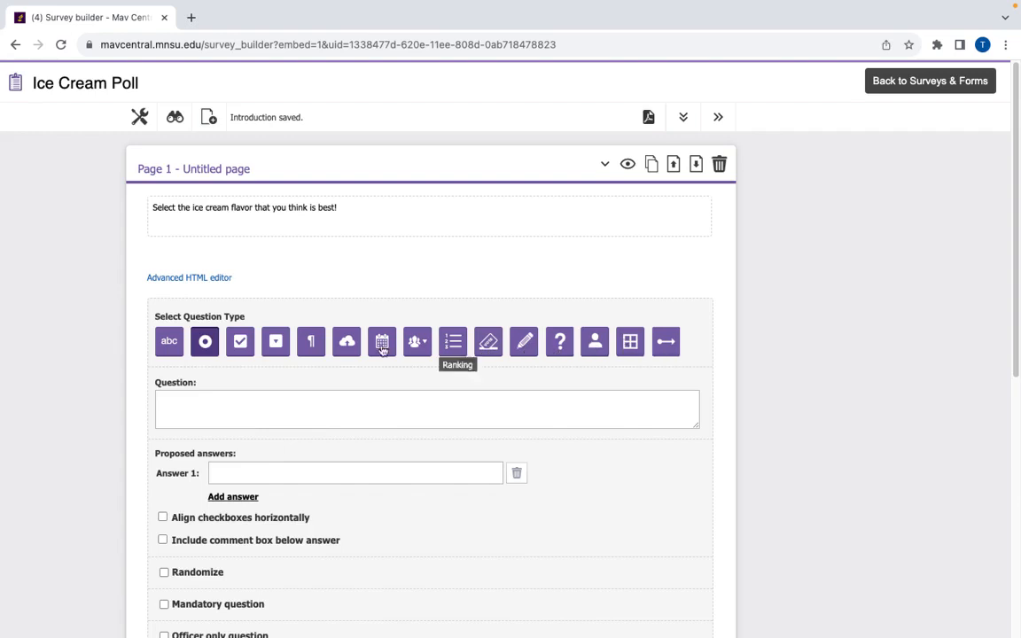
pyautogui.click(240, 349)
pyautogui.scroll(-2, 240, 348)
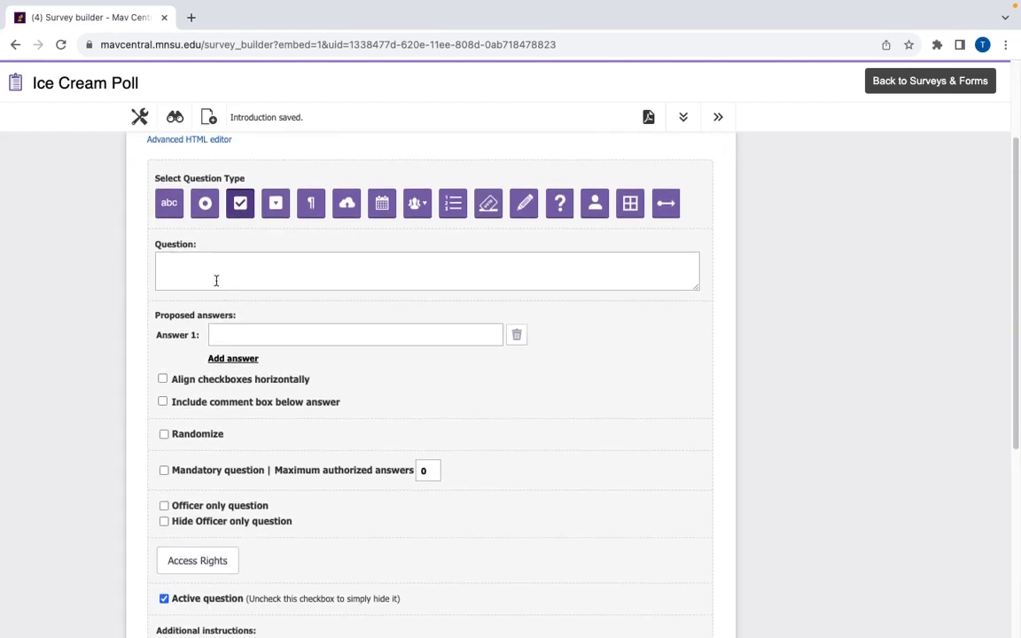
pyautogui.click(211, 256)
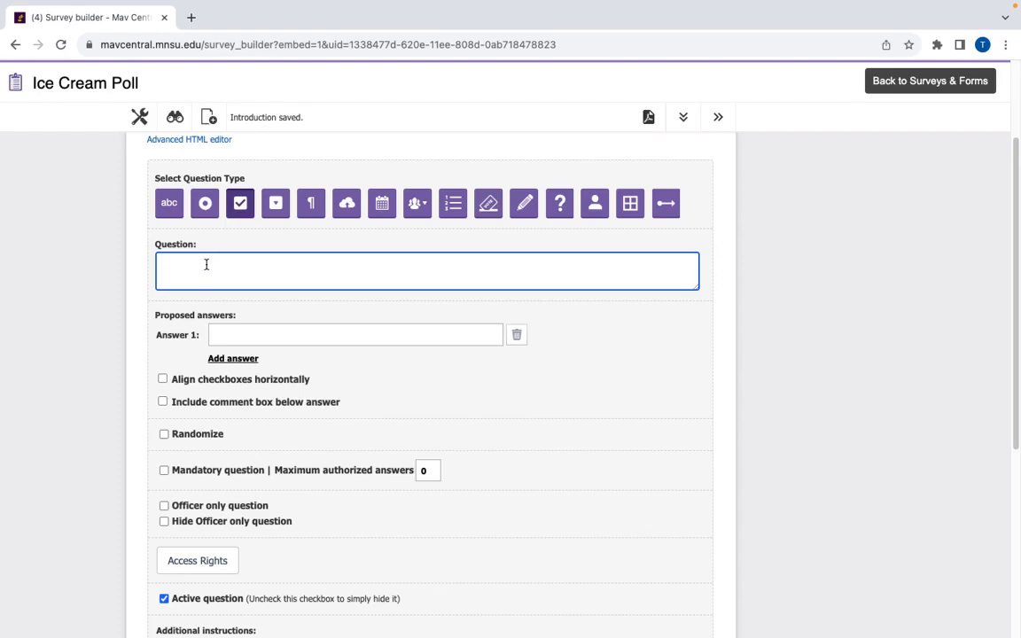
pyautogui.write('What is t')
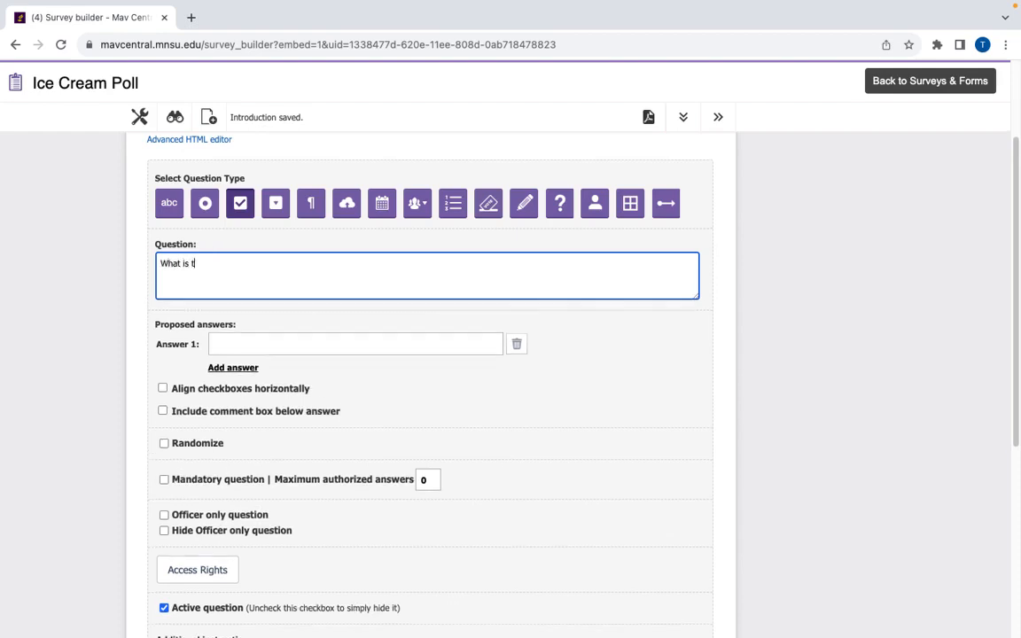
pyautogui.write('he best ice cream flavor?')
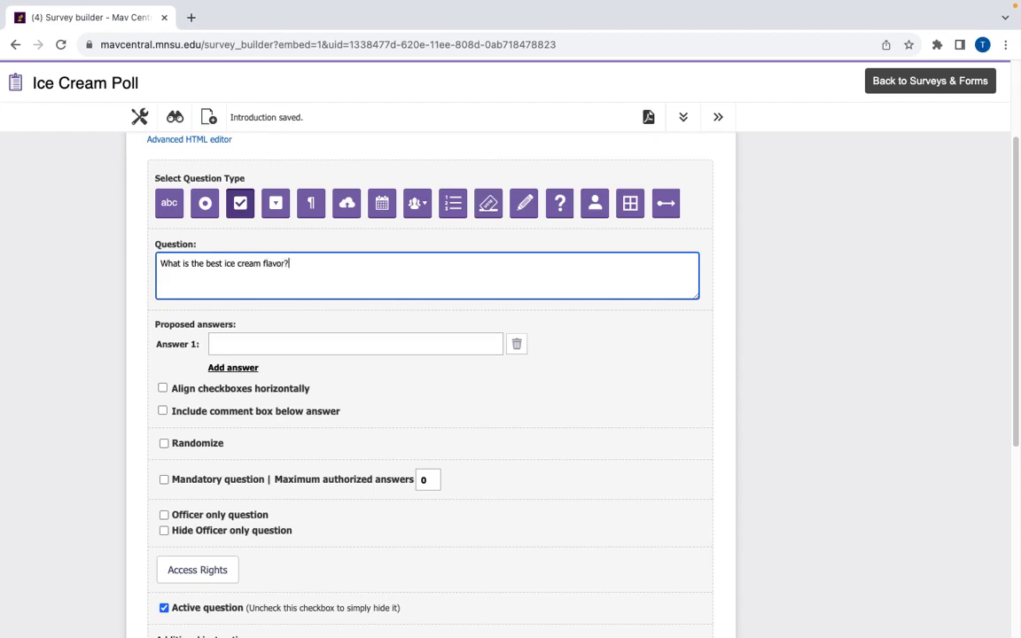
# - Enter Chocolate, Vanilla and Swirl as the first three proposed answers of the question
pyautogui.click(239, 340)
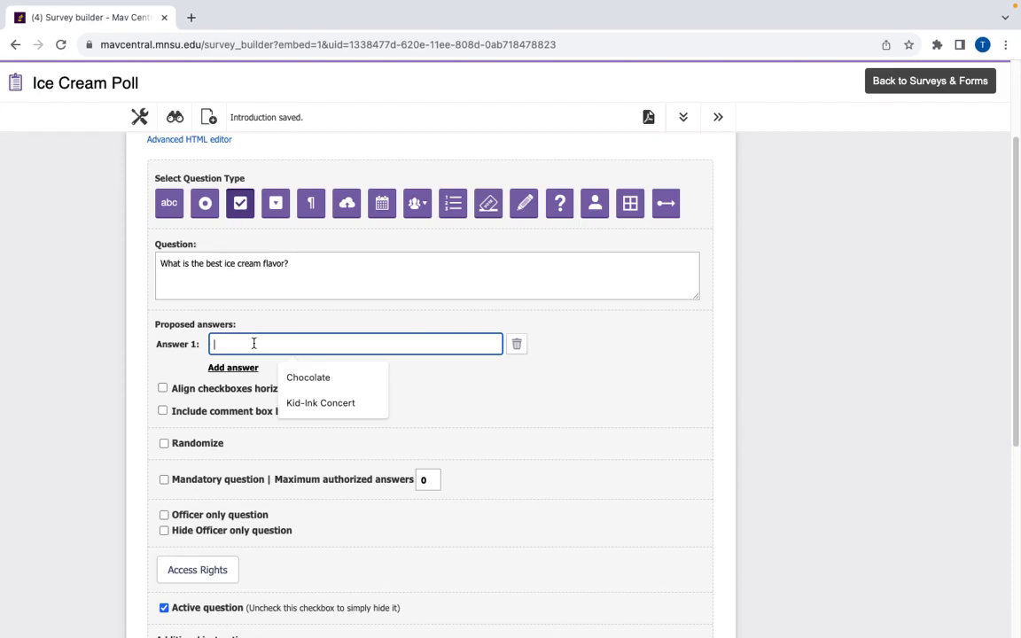
pyautogui.write('Chocolate')
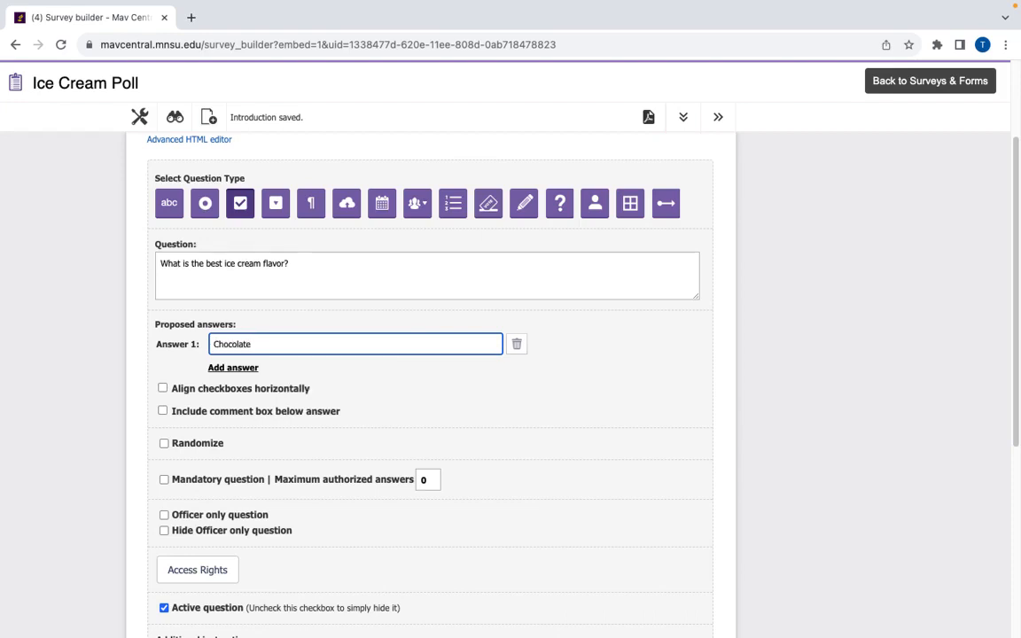
pyautogui.click(244, 369)
pyautogui.write('Vanil')
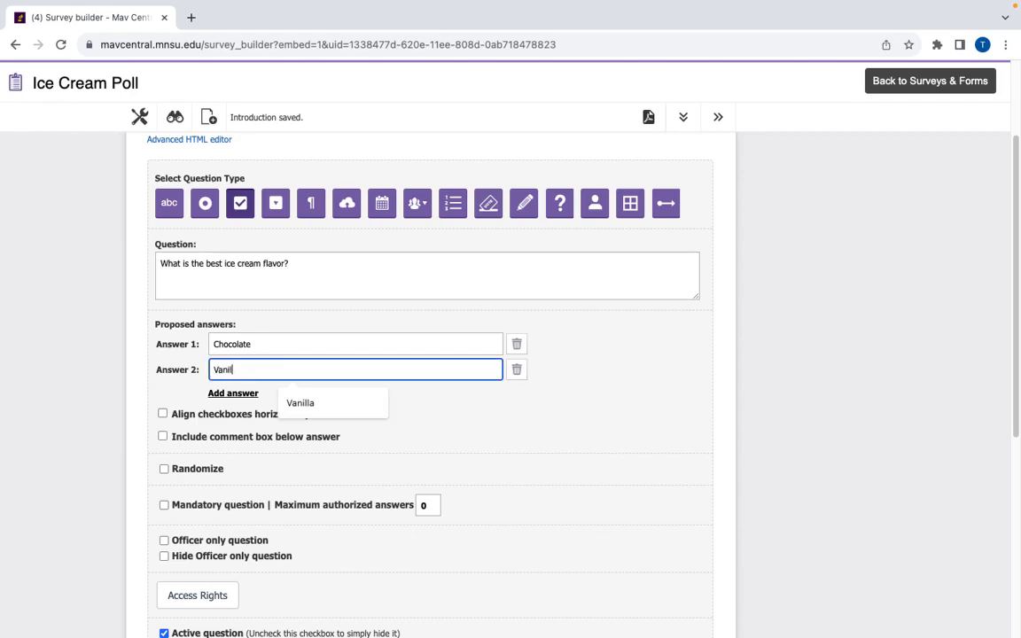
pyautogui.write('la')
pyautogui.click(238, 393)
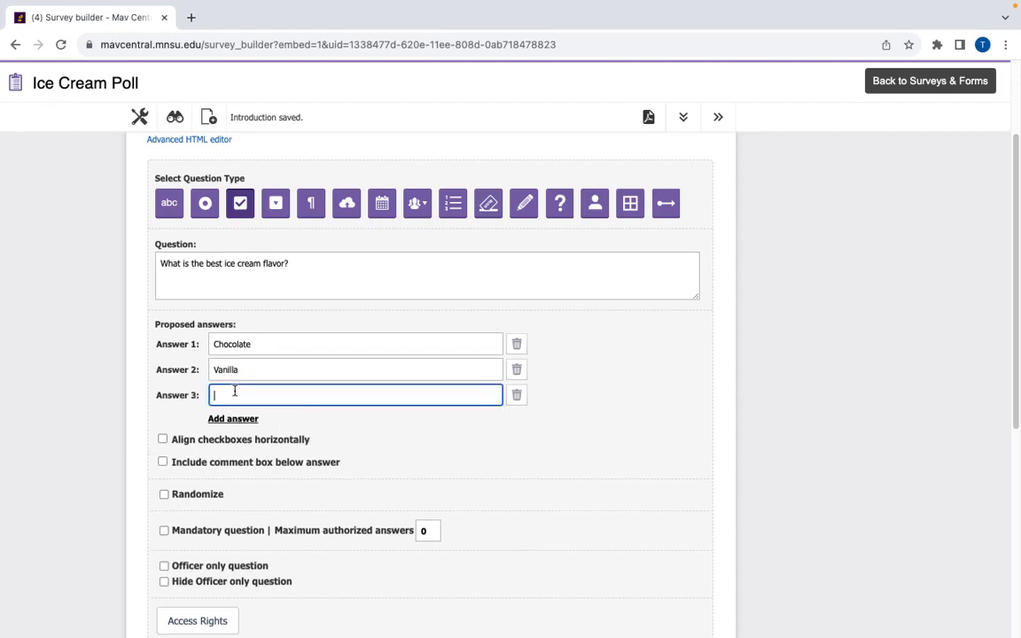
pyautogui.click(235, 391)
pyautogui.write('Swirl')
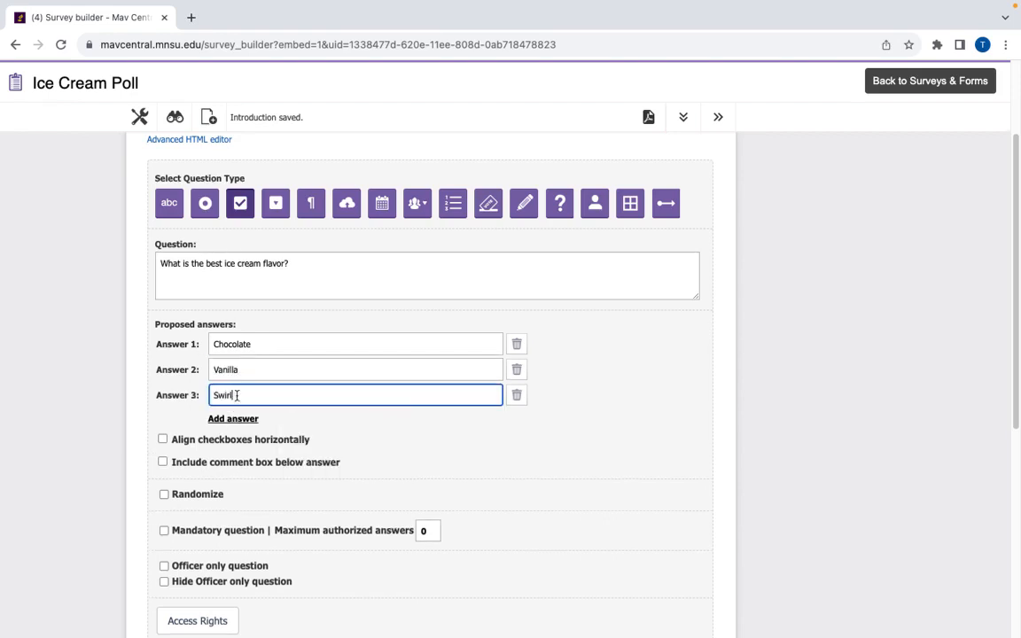
# - Add Strawberry and Mint chip as the fourth and fifth proposed answers
pyautogui.click(234, 419)
pyautogui.write('Stra')
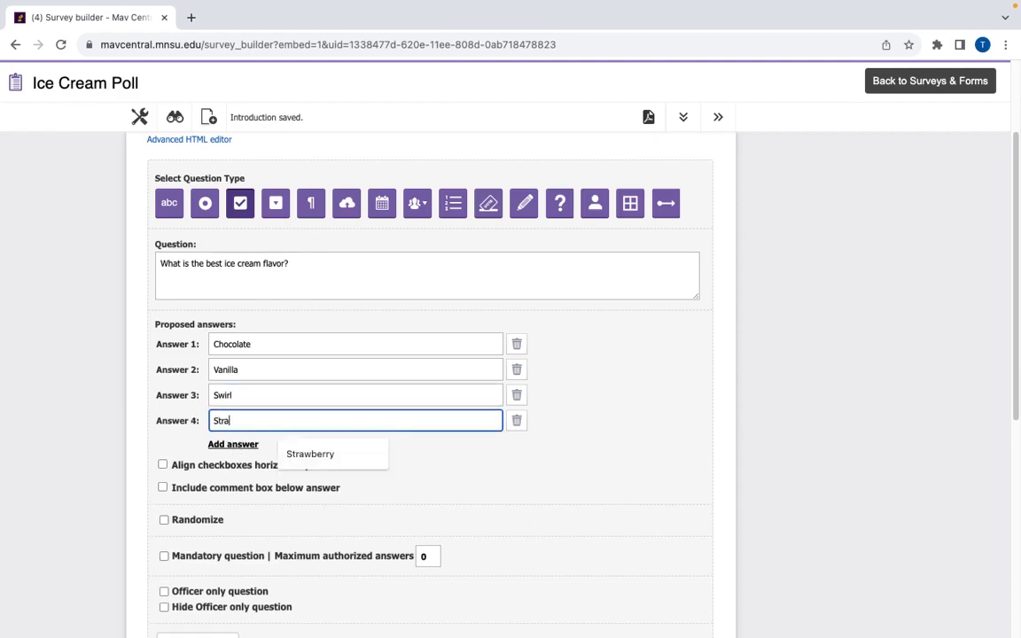
pyautogui.write('wberry')
pyautogui.click(238, 446)
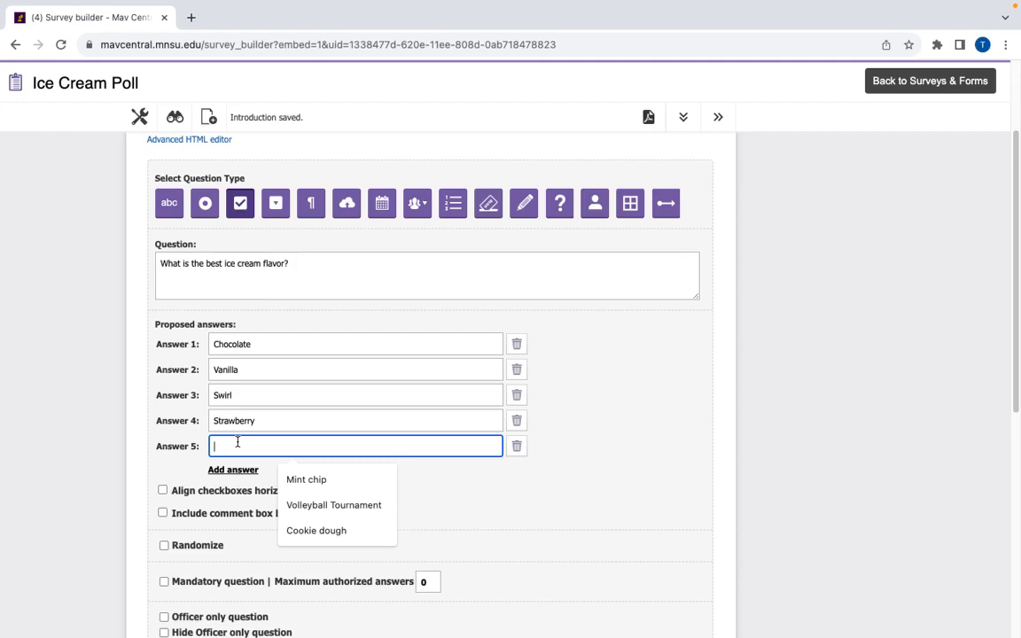
pyautogui.write('Mint chip')
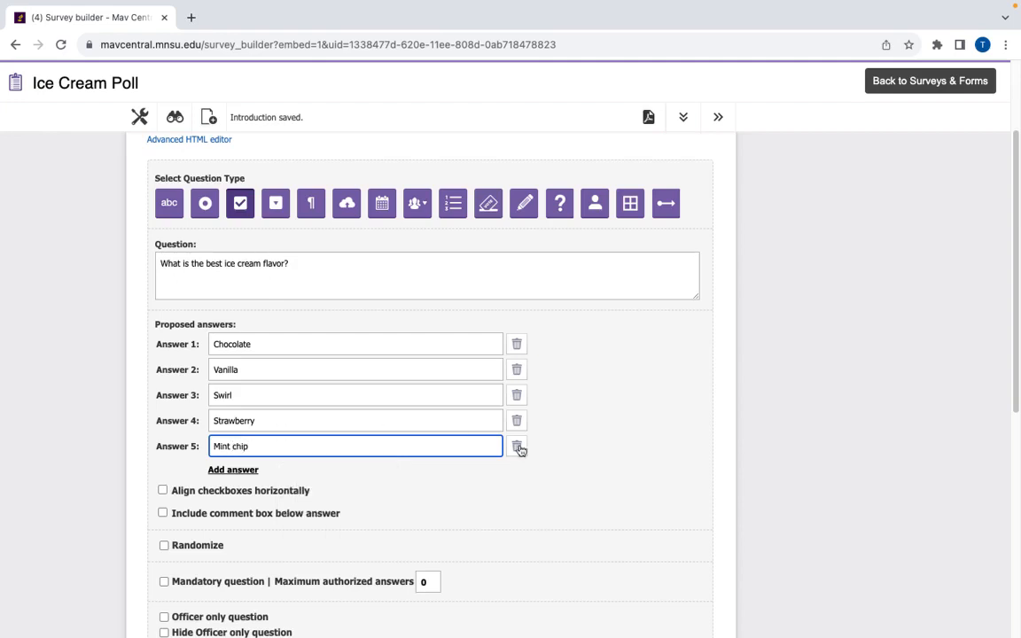
pyautogui.click(576, 474)
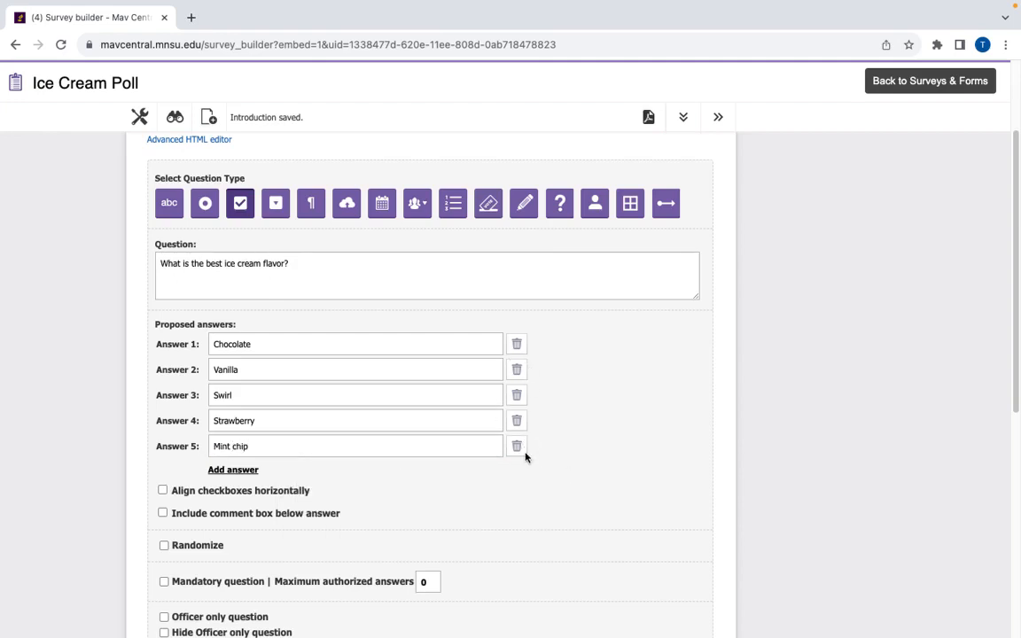
# - Make the ice cream flavor question mandatory and set its maximum authorized answers to 3
pyautogui.scroll(-1, 565, 454)
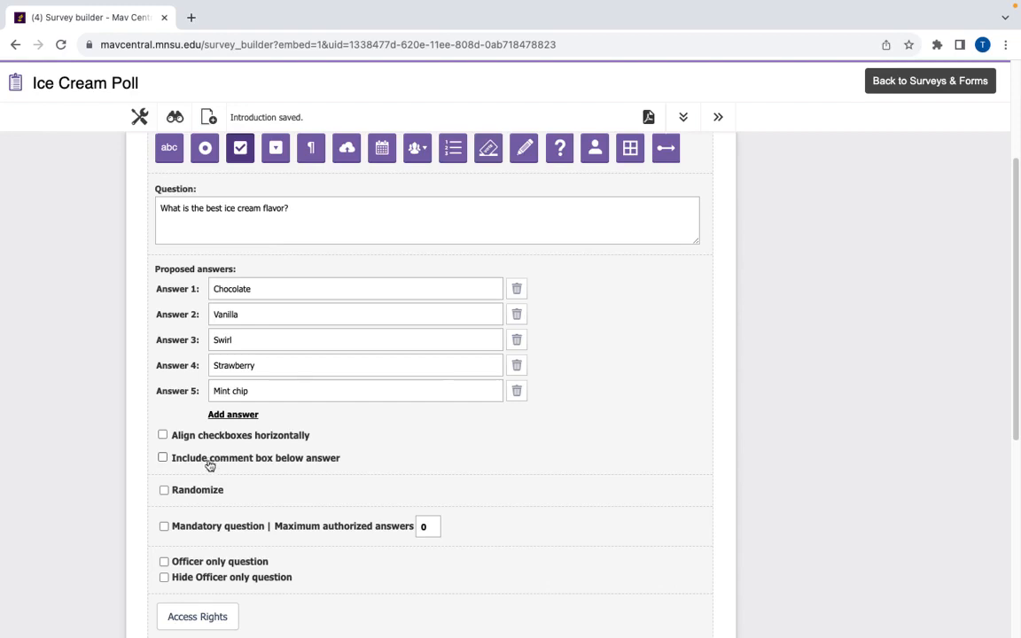
pyautogui.scroll(-1, 238, 466)
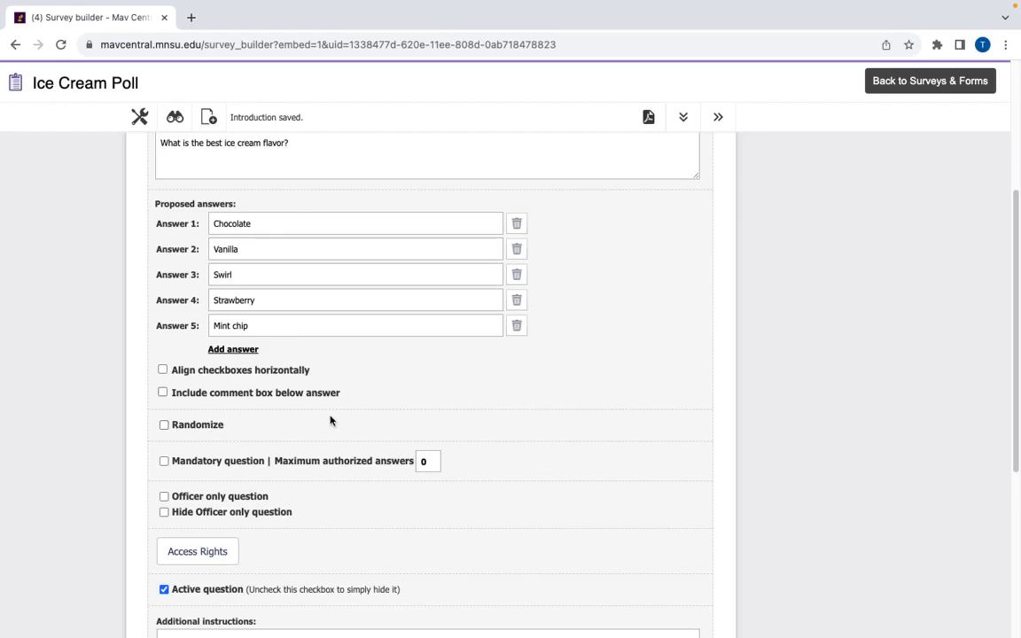
pyautogui.scroll(-1, 330, 420)
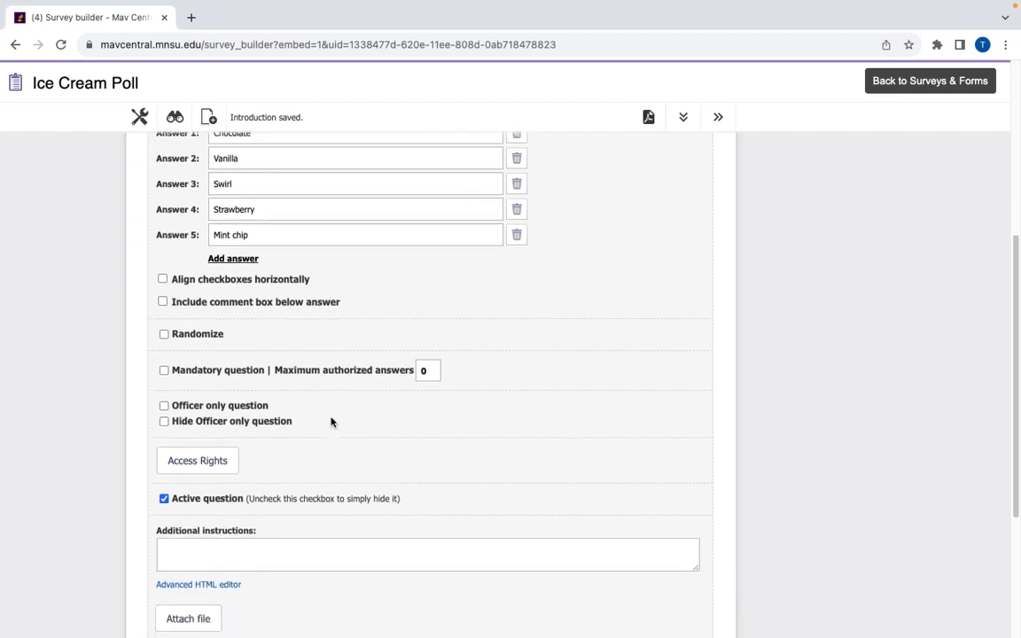
pyautogui.click(165, 369)
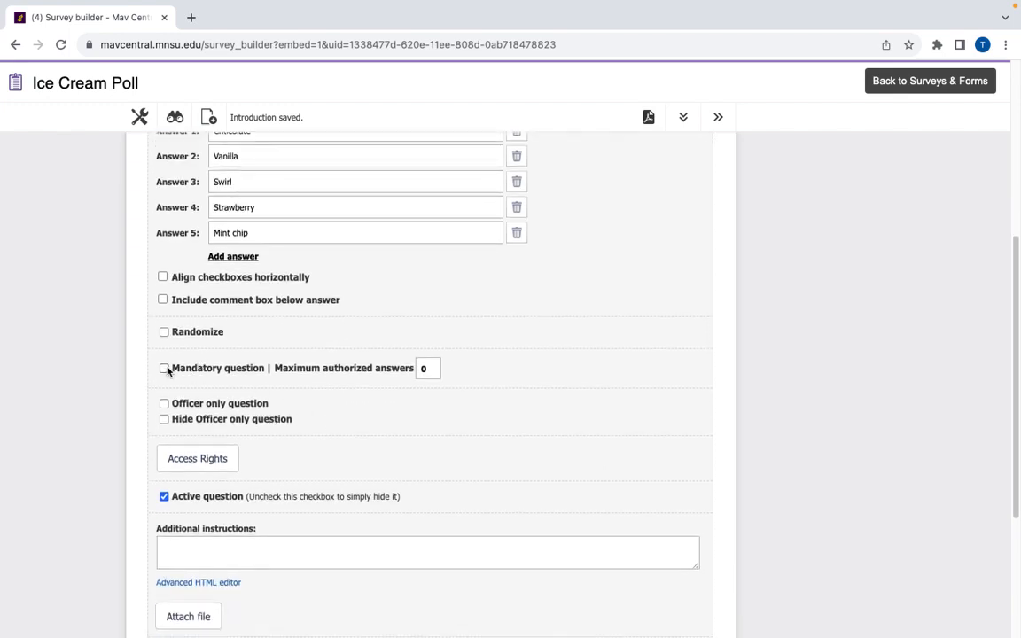
pyautogui.click(436, 371)
pyautogui.press('BackSpace')
pyautogui.write('3')
pyautogui.click(470, 373)
# - Restrict the question's access rights to Mav Central at Minnesota State University, Mankato users only (Students/Faculty/Staff) and save them
pyautogui.scroll(-2, 471, 372)
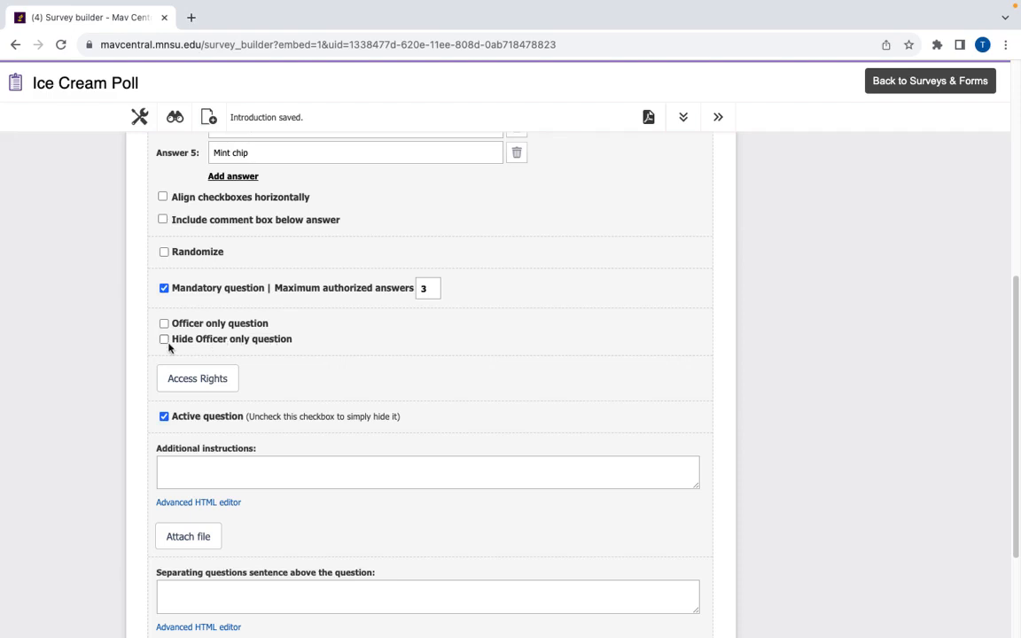
pyautogui.click(217, 379)
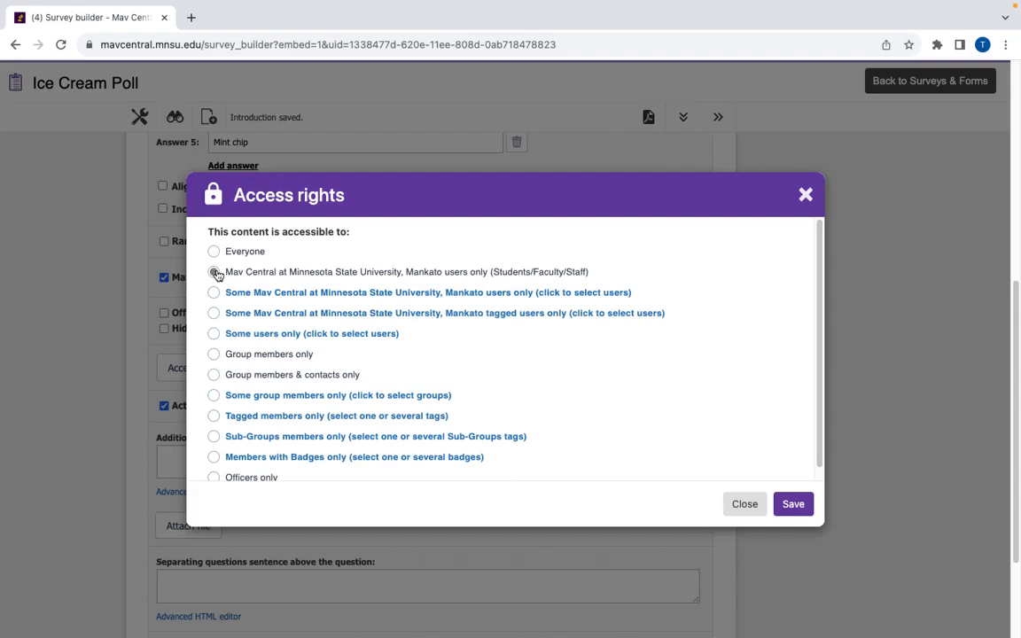
pyautogui.click(216, 273)
pyautogui.click(785, 504)
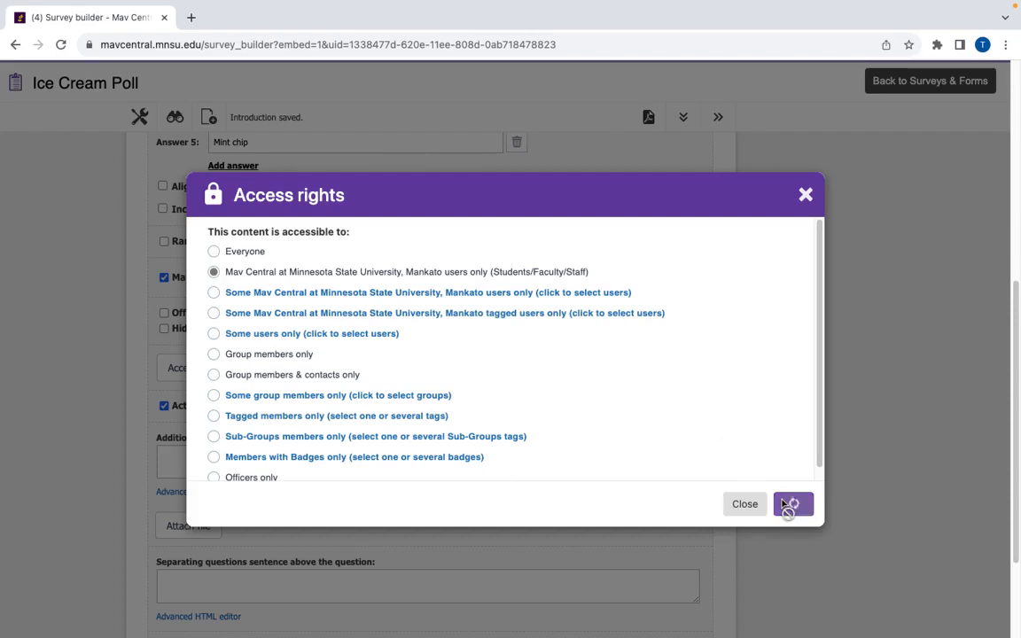
# - Examine the additional instructions, file attachment and separating sentence options, and review the whole question form
pyautogui.scroll(-1, 440, 452)
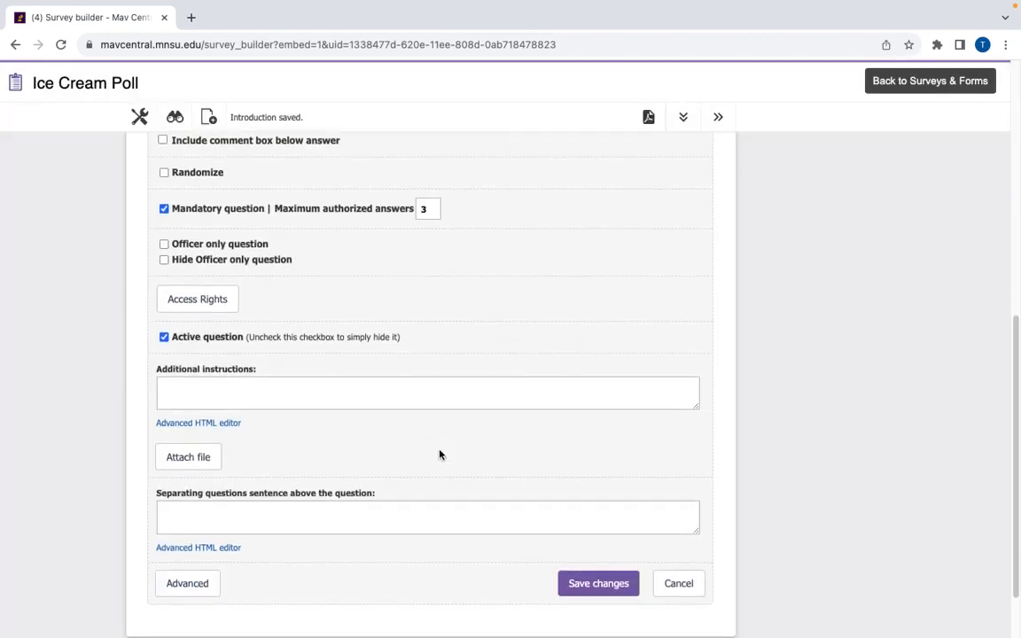
pyautogui.click(345, 388)
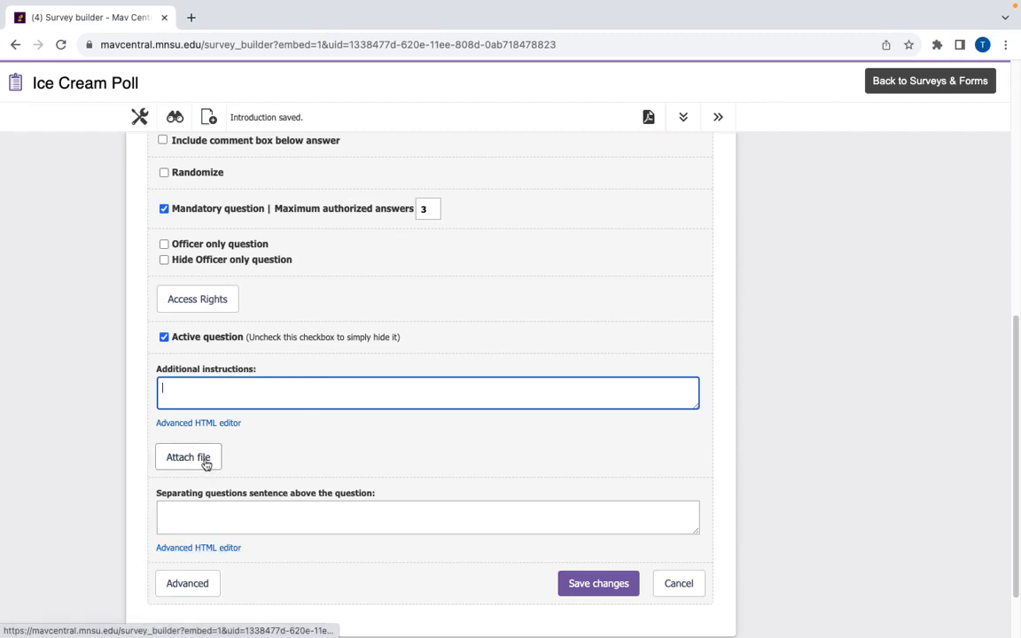
pyautogui.scroll(-2, 353, 488)
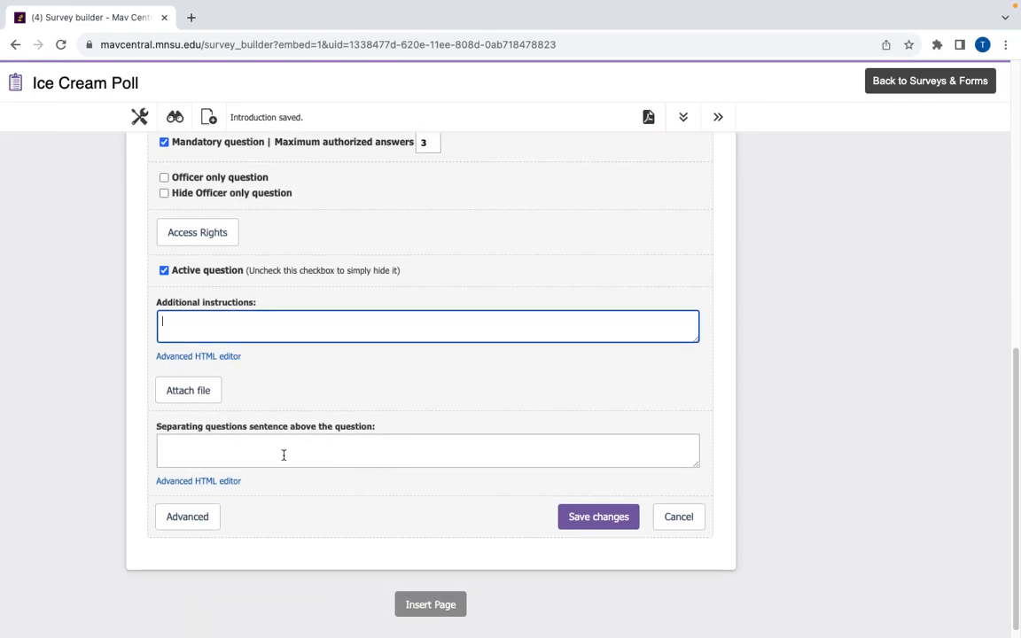
pyautogui.click(236, 449)
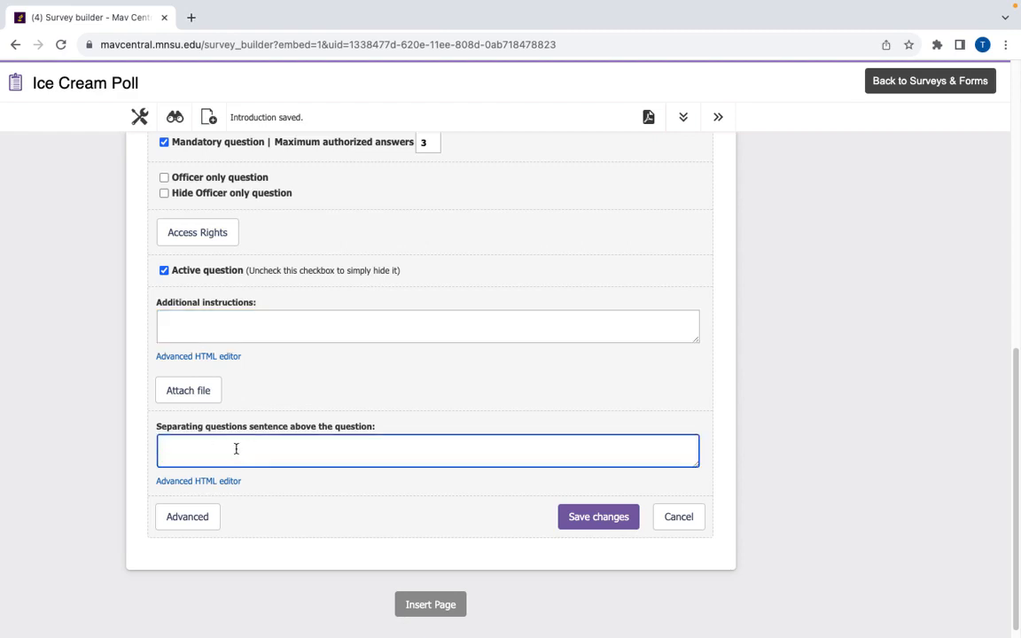
pyautogui.scroll(-1, 350, 445)
pyautogui.scroll(7, 349, 444)
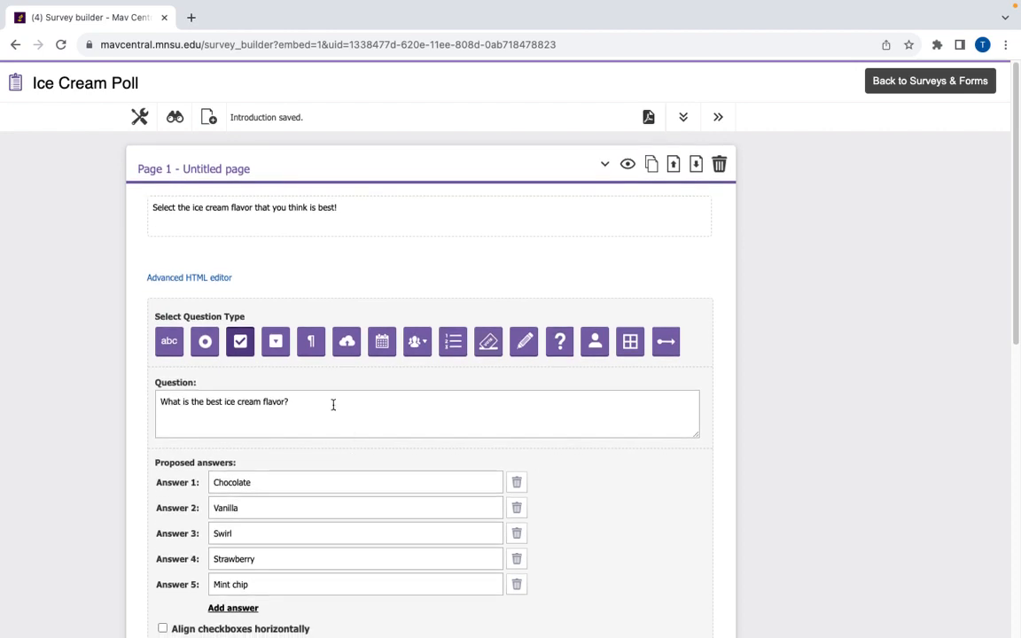
pyautogui.scroll(-7, 378, 344)
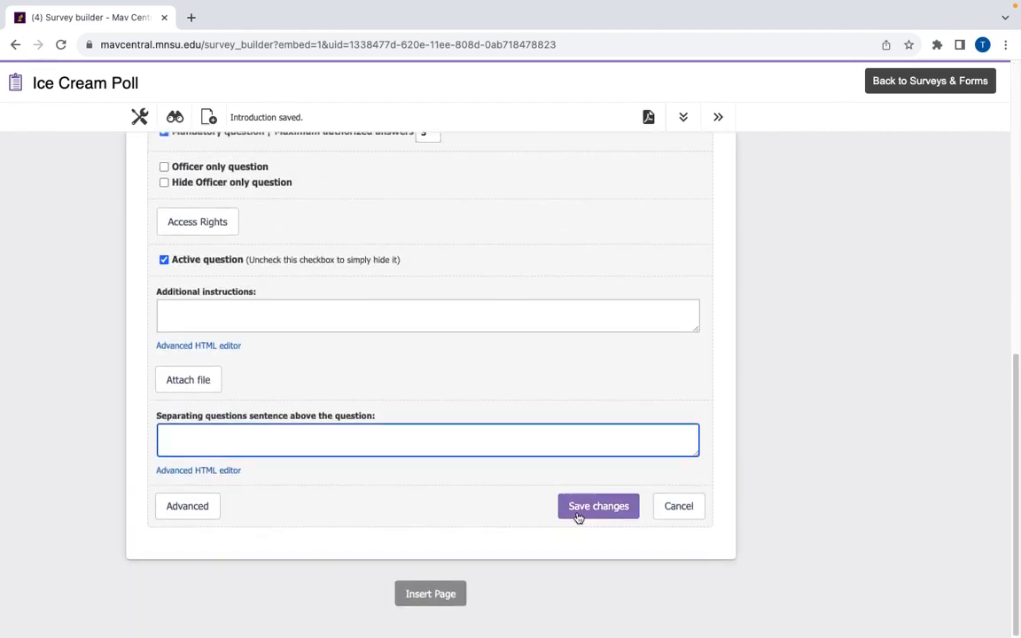
# - Save the ice cream flavor question's changes and preview the Ice Cream Poll as a respondent
pyautogui.click(577, 516)
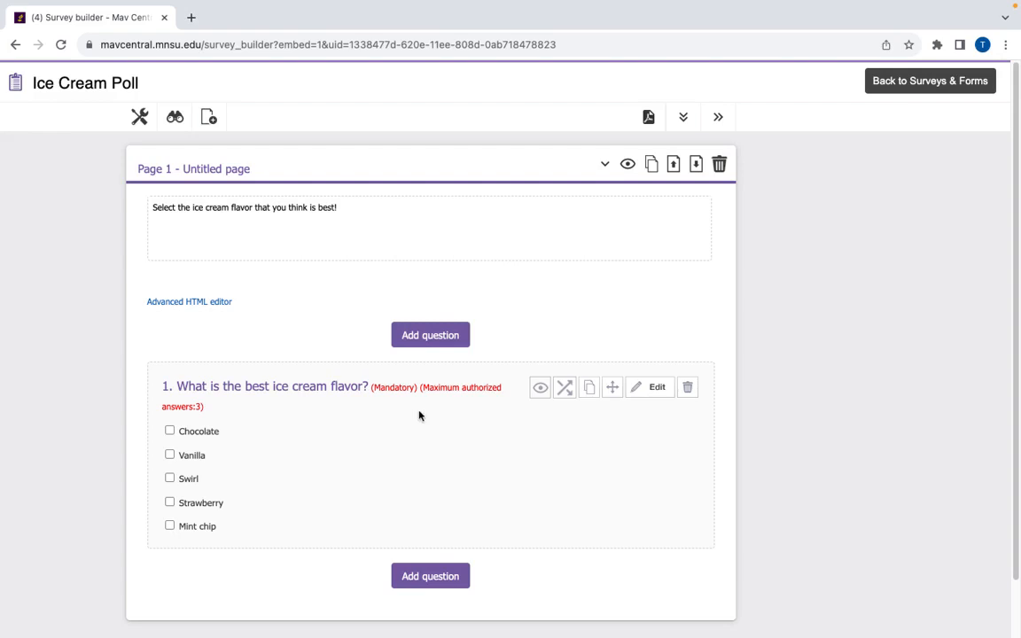
pyautogui.click(176, 120)
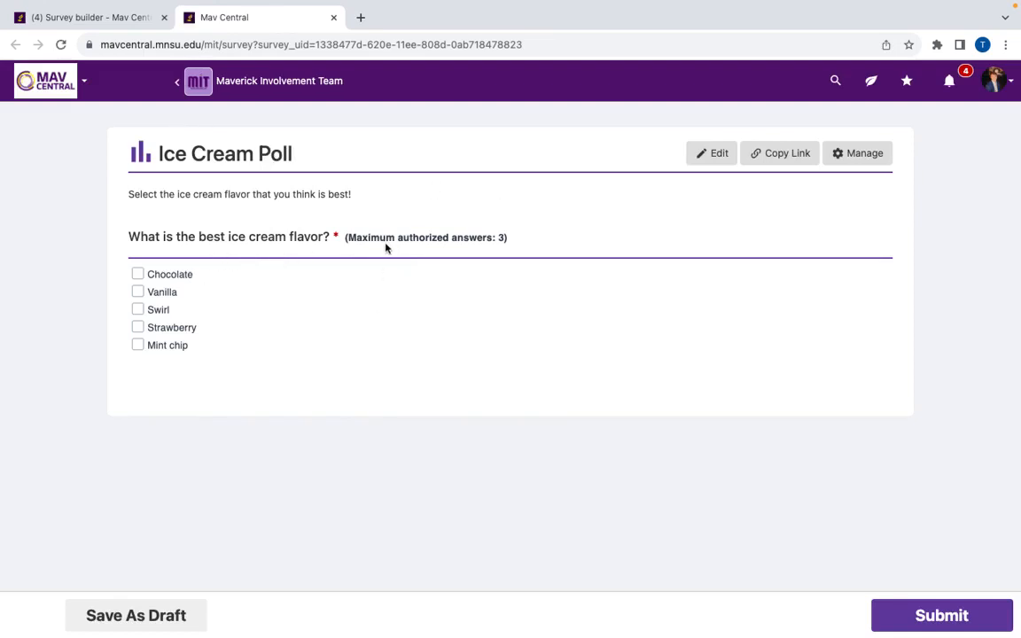
# - Choose Chocolate, Vanilla, Strawberry and Mint chip as answers and try to submit the poll
pyautogui.click(171, 275)
pyautogui.click(164, 294)
pyautogui.click(158, 330)
pyautogui.click(166, 348)
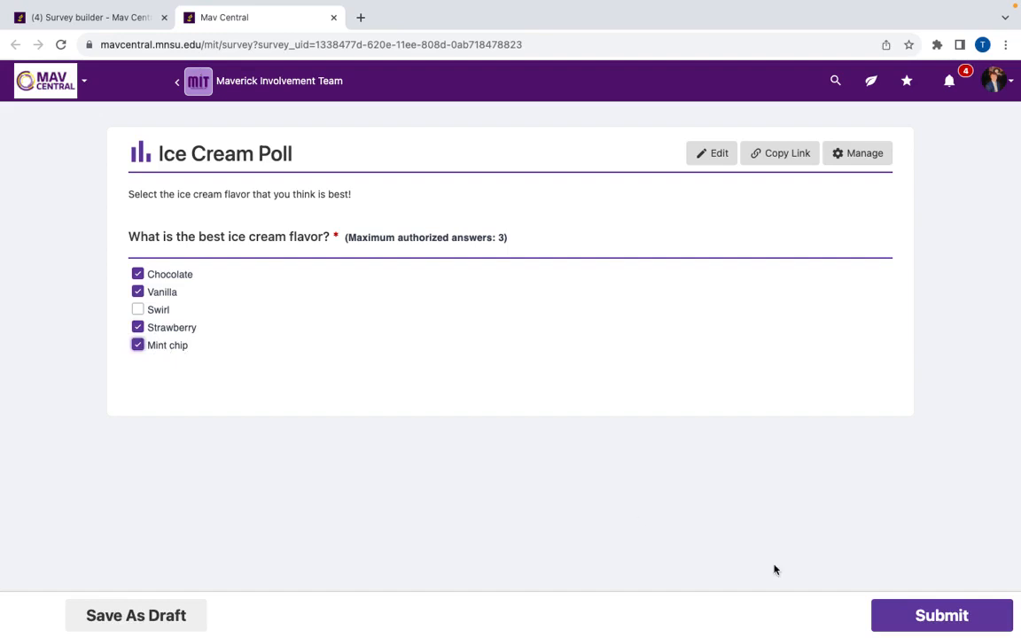
pyautogui.click(945, 623)
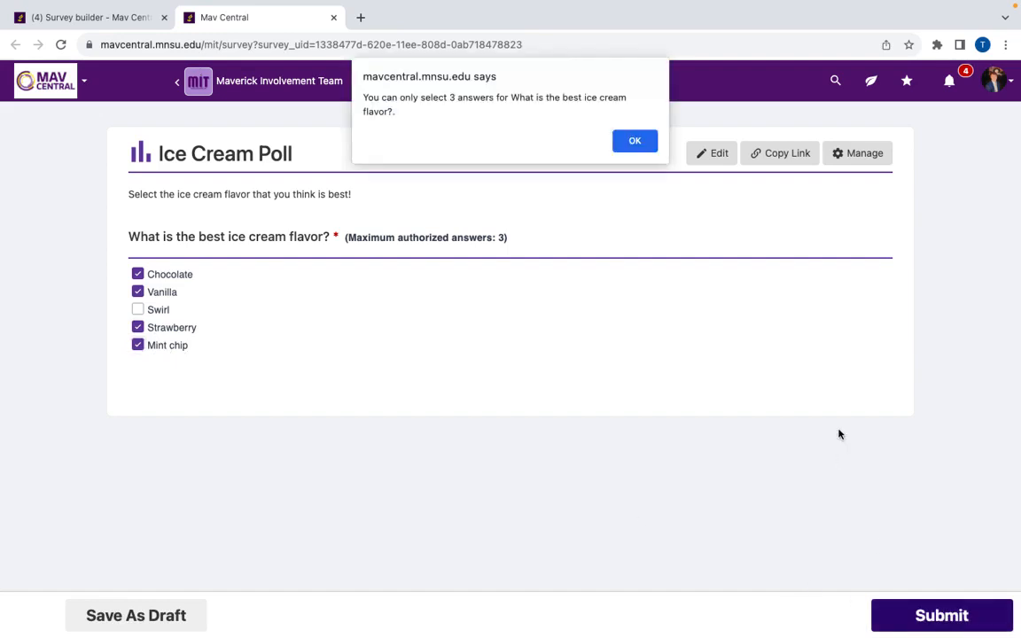
# - Deselect Mint chip and submit the poll with Chocolate, Vanilla and Strawberry
pyautogui.click(635, 141)
pyautogui.click(179, 348)
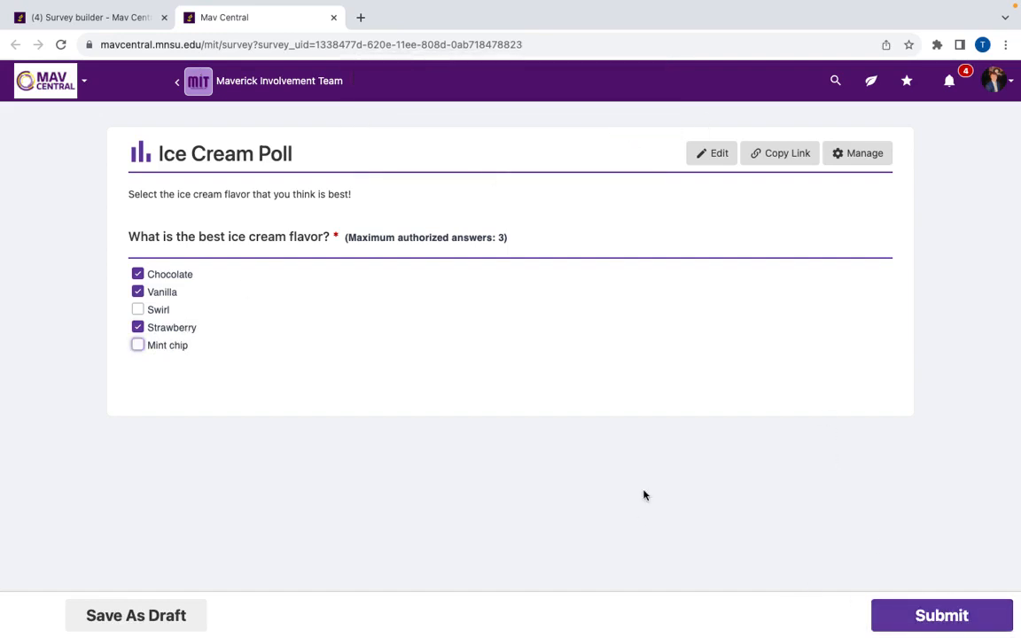
pyautogui.click(912, 614)
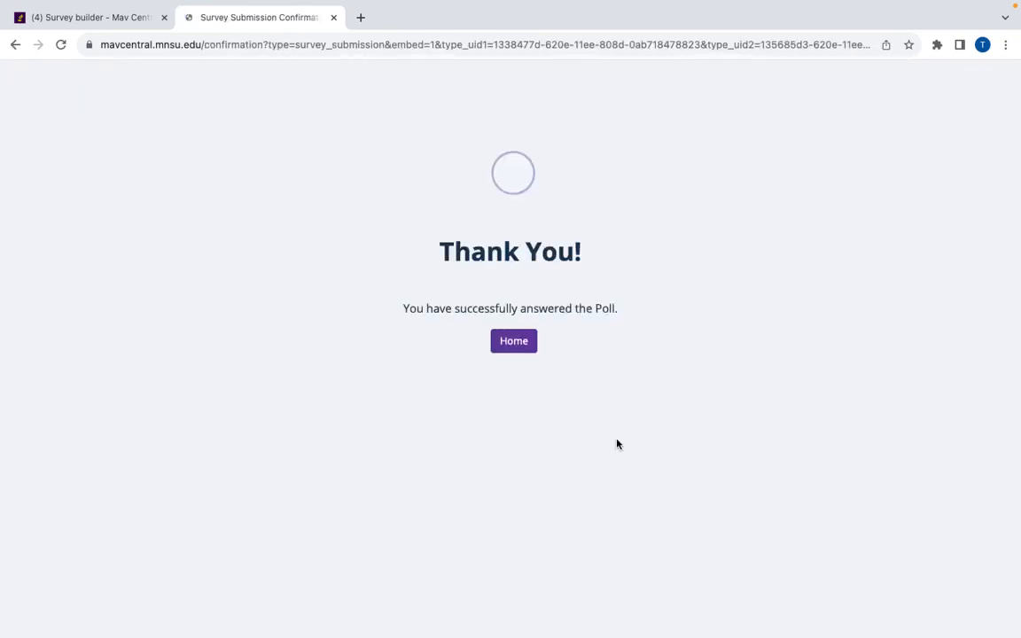
# - Return to the Mav Central home page and open the Maverick Involvement Team's list of surveys and forms
pyautogui.click(513, 343)
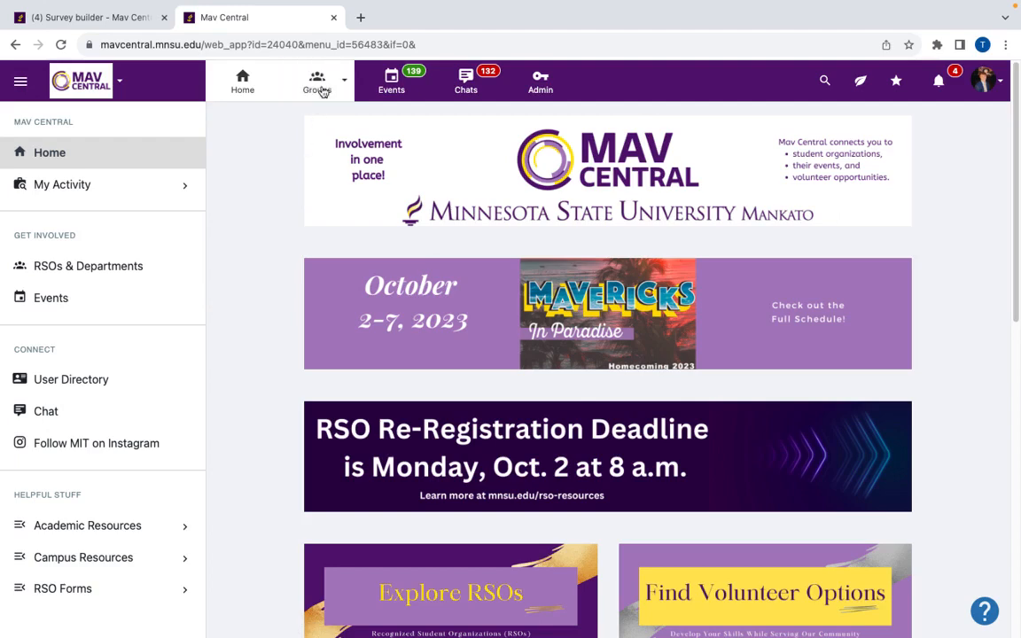
pyautogui.click(321, 91)
pyautogui.click(387, 192)
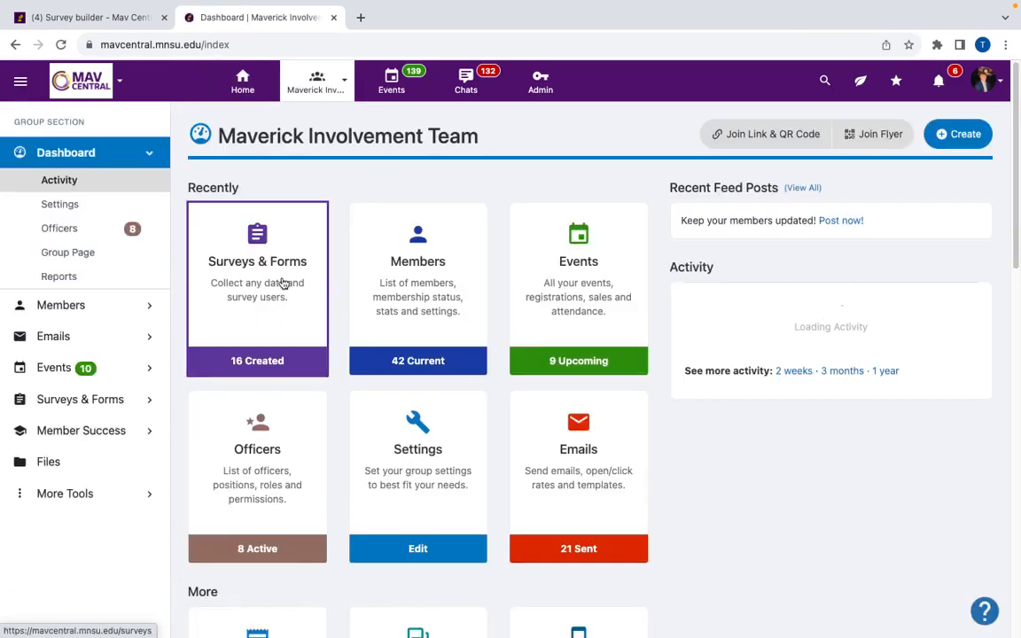
pyautogui.click(281, 282)
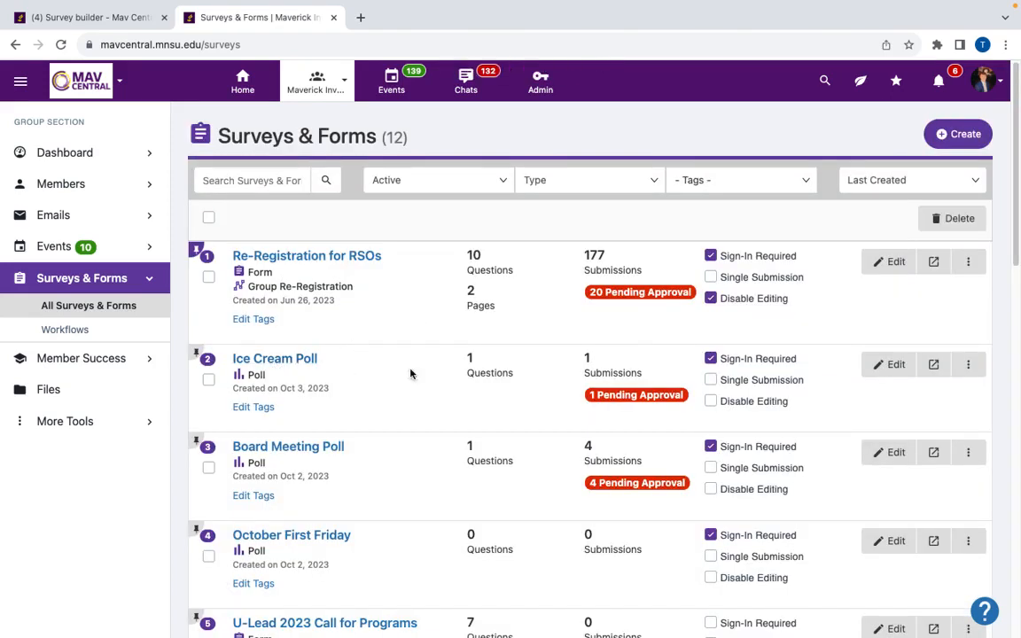
# - Display the Ice Cream Poll's share link with its QR code, and highlight the link address before closing it
pyautogui.click(968, 365)
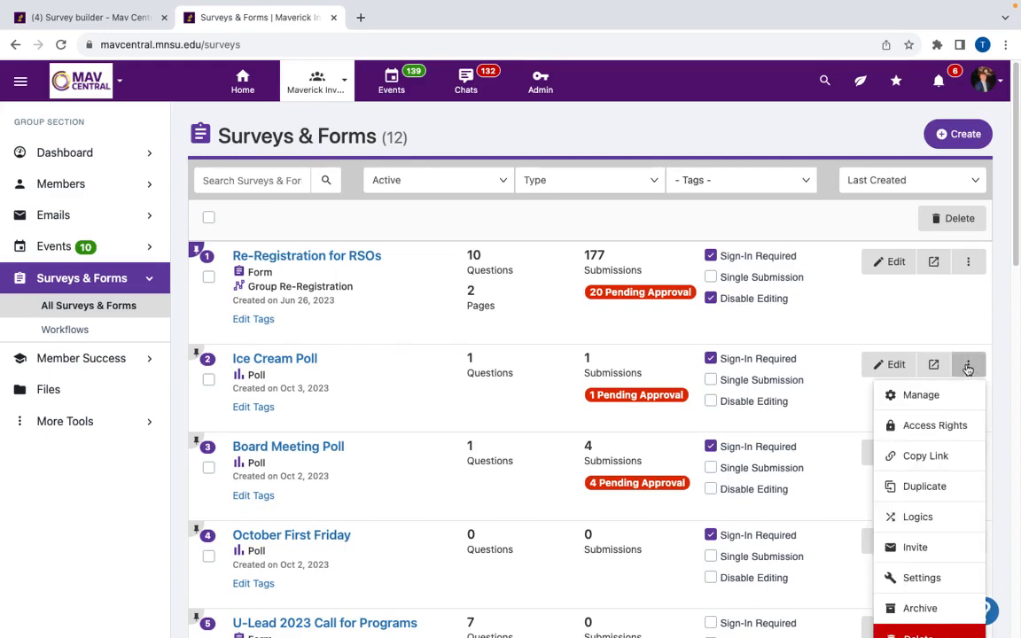
pyautogui.click(930, 456)
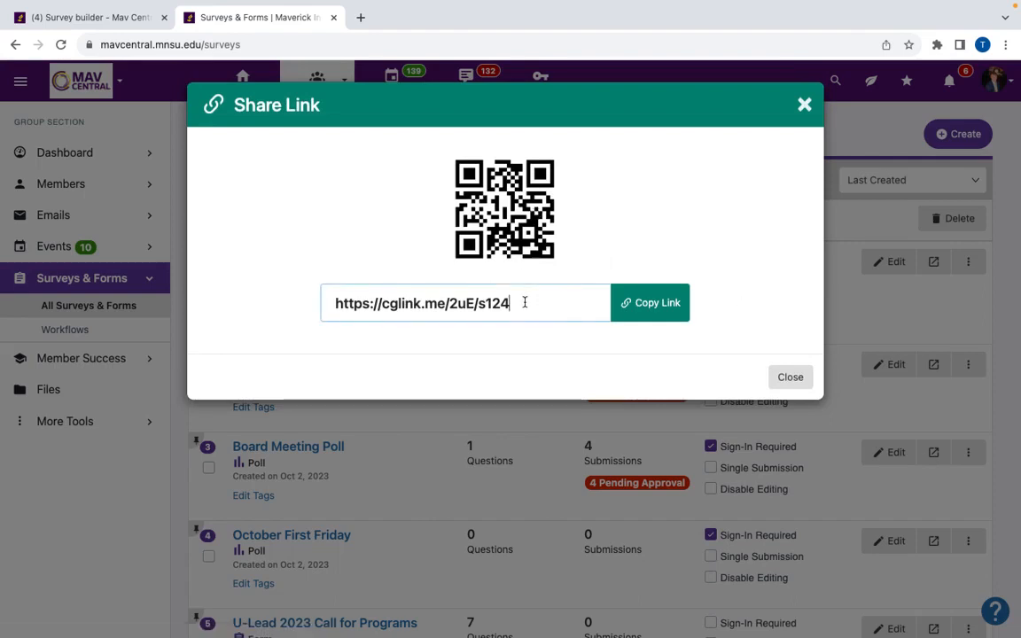
pyautogui.moveTo(521, 302); pyautogui.dragTo(338, 302)
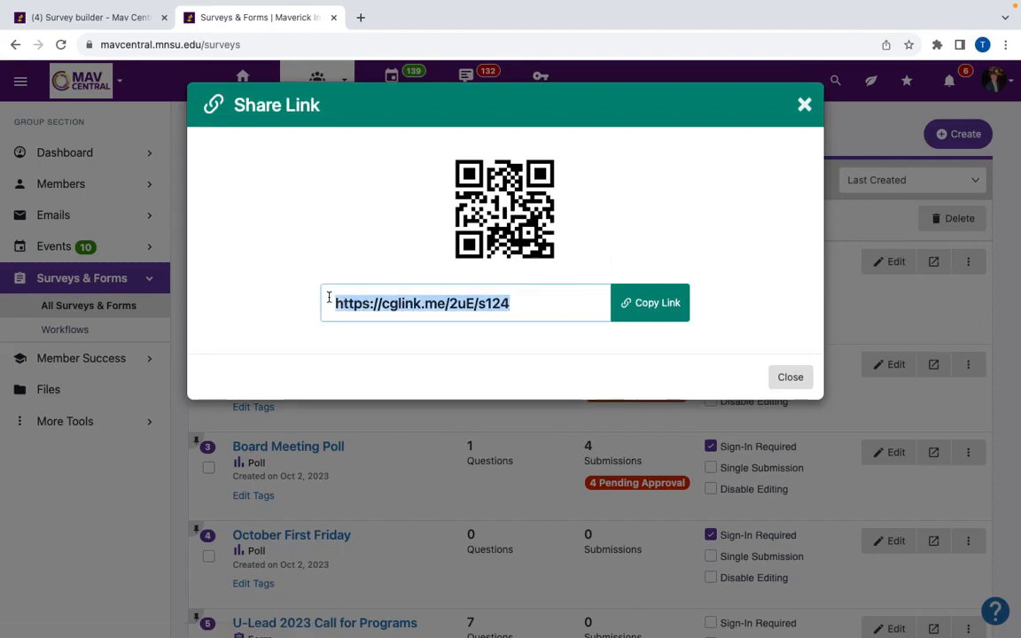
pyautogui.click(786, 377)
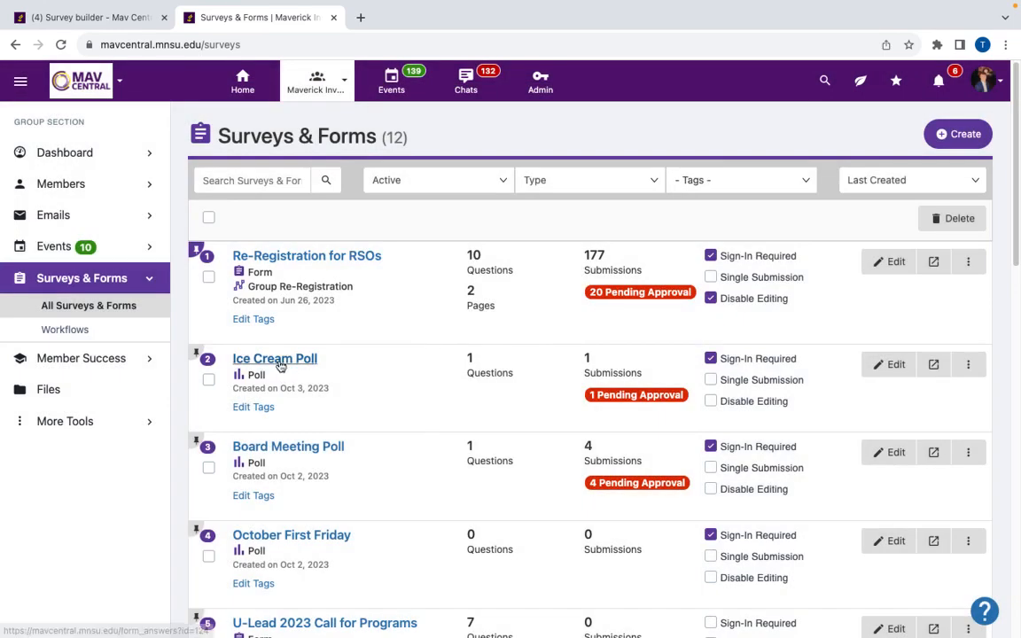
# - Open the submissions to the Ice Cream Poll and review the answer statistics for the flavor question
pyautogui.click(278, 361)
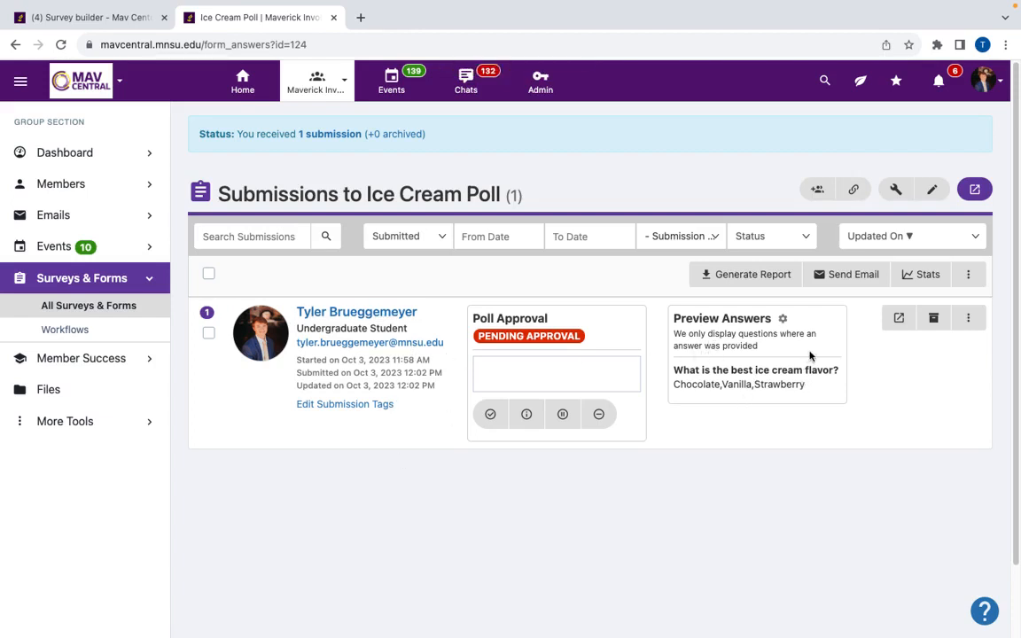
pyautogui.click(916, 280)
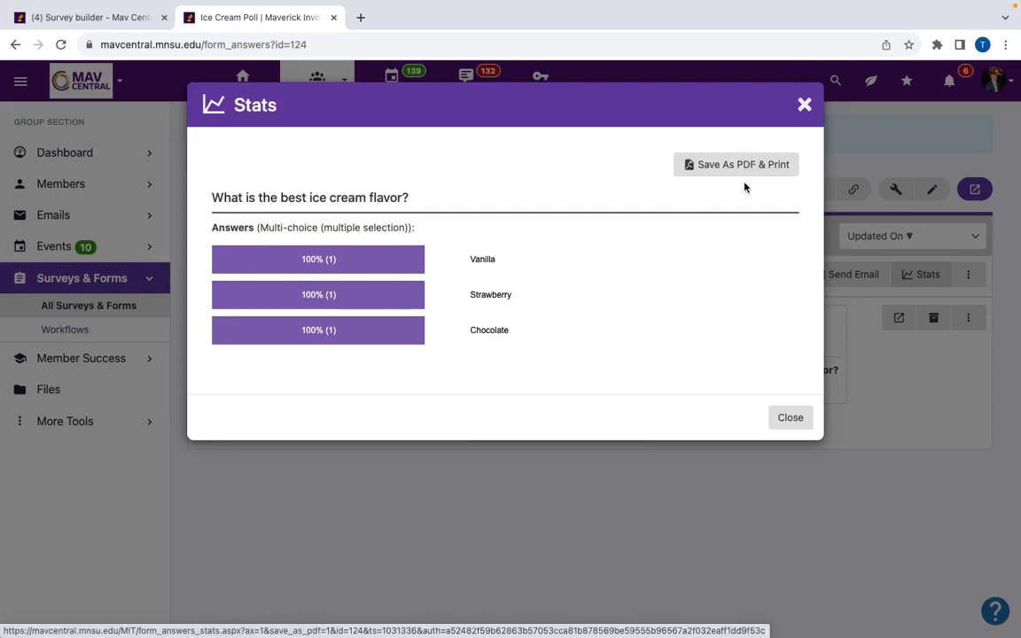
pyautogui.click(791, 416)
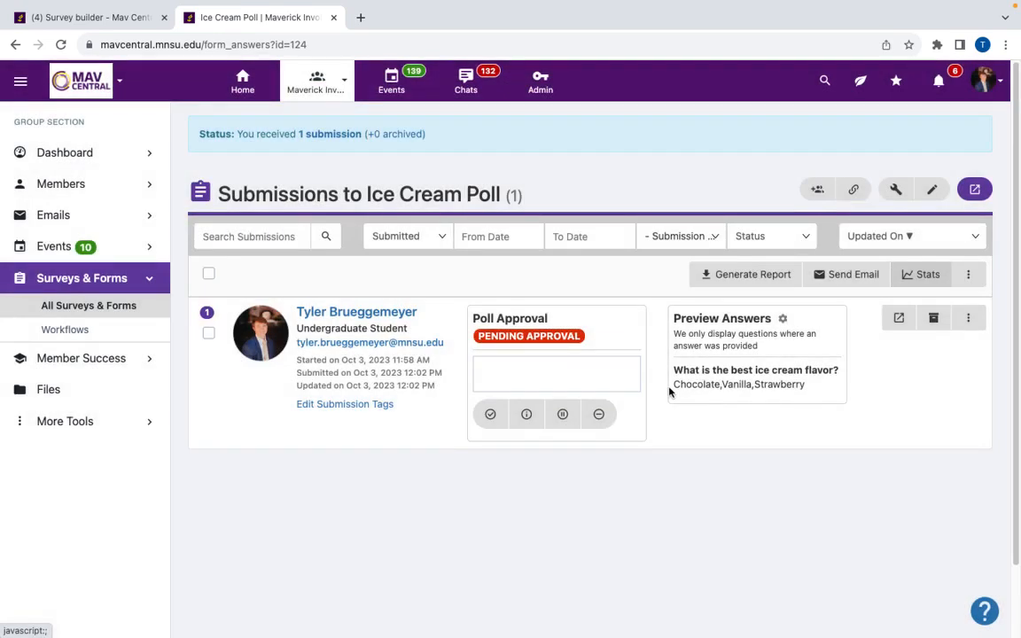